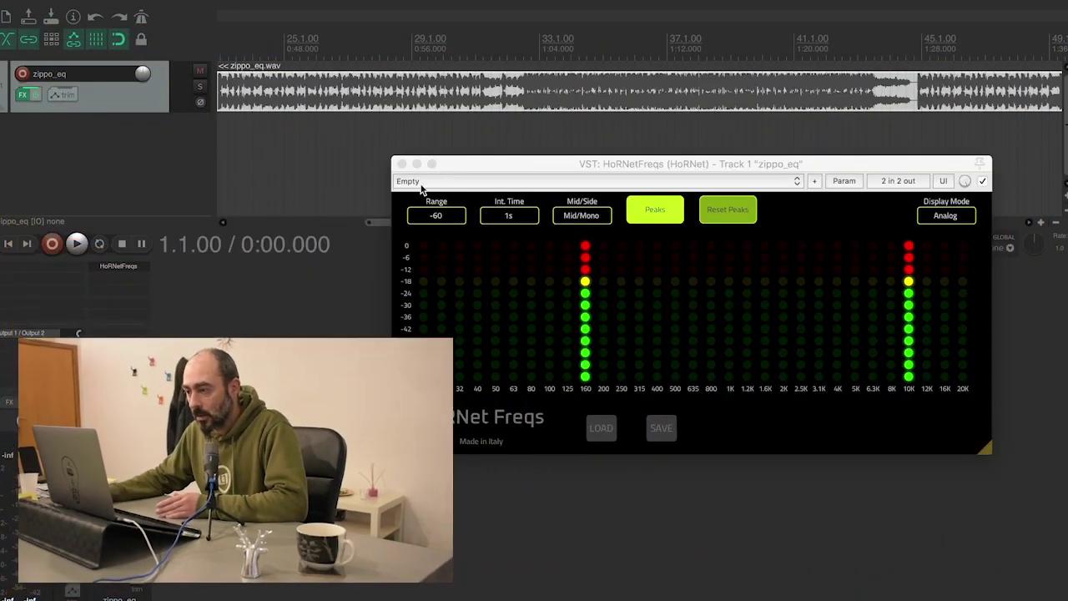
# - Reopen the HoRNetFreqs window from its FX slot and start zippo_eq playback from the beginning
pyautogui.moveTo(441, 162); pyautogui.dragTo(436, 179)
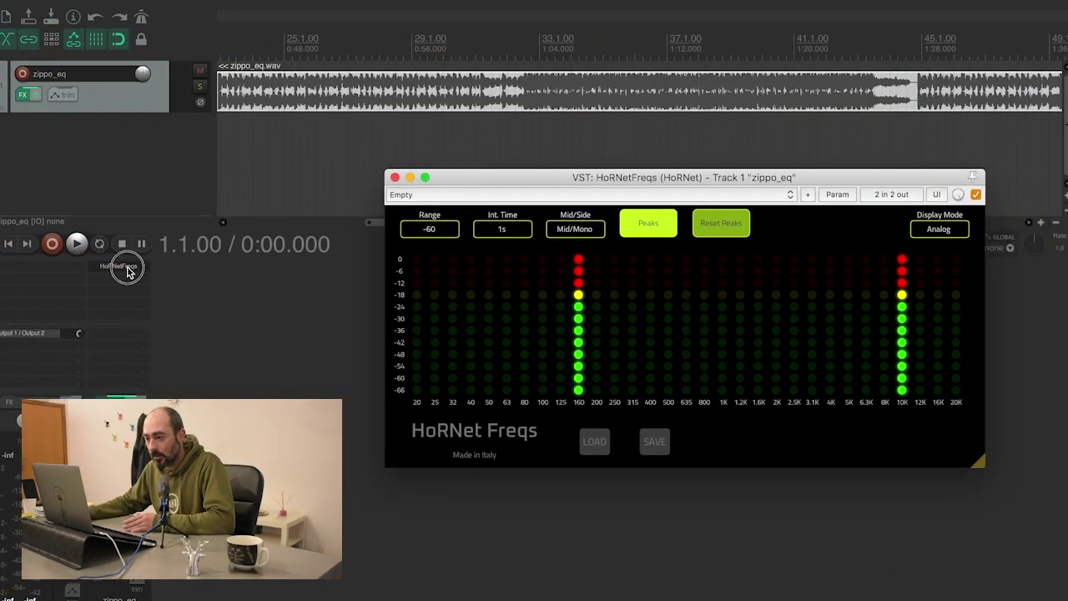
pyautogui.click(126, 268)
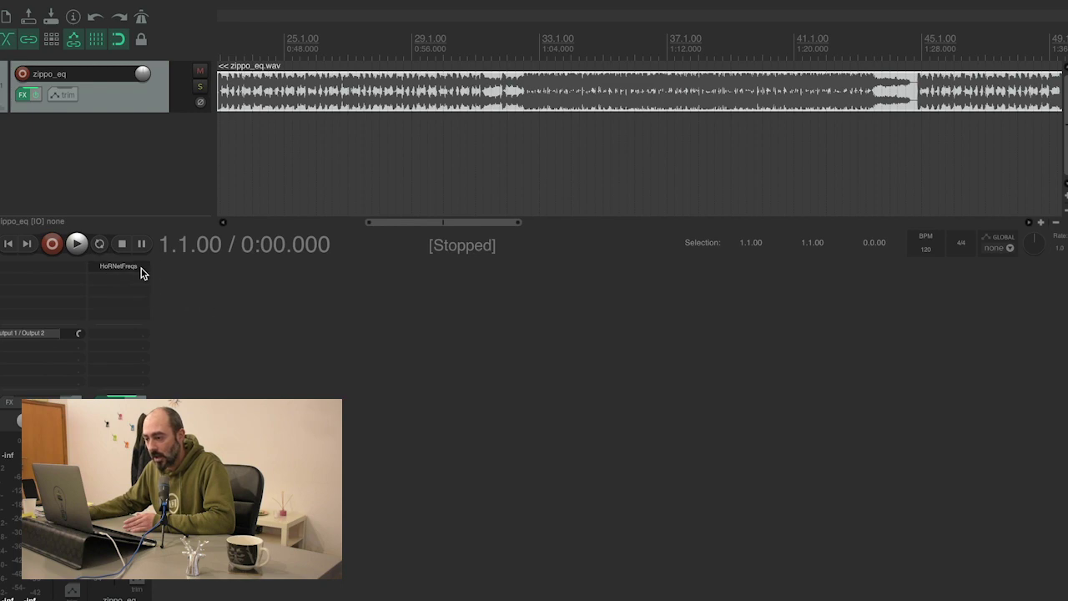
pyautogui.click(141, 268)
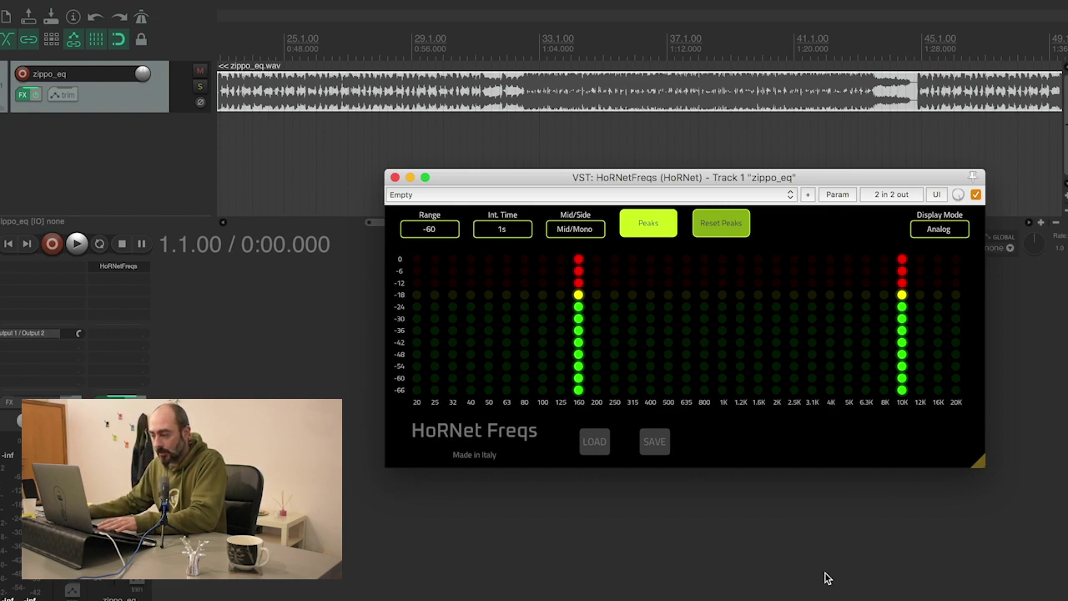
pyautogui.press('space')
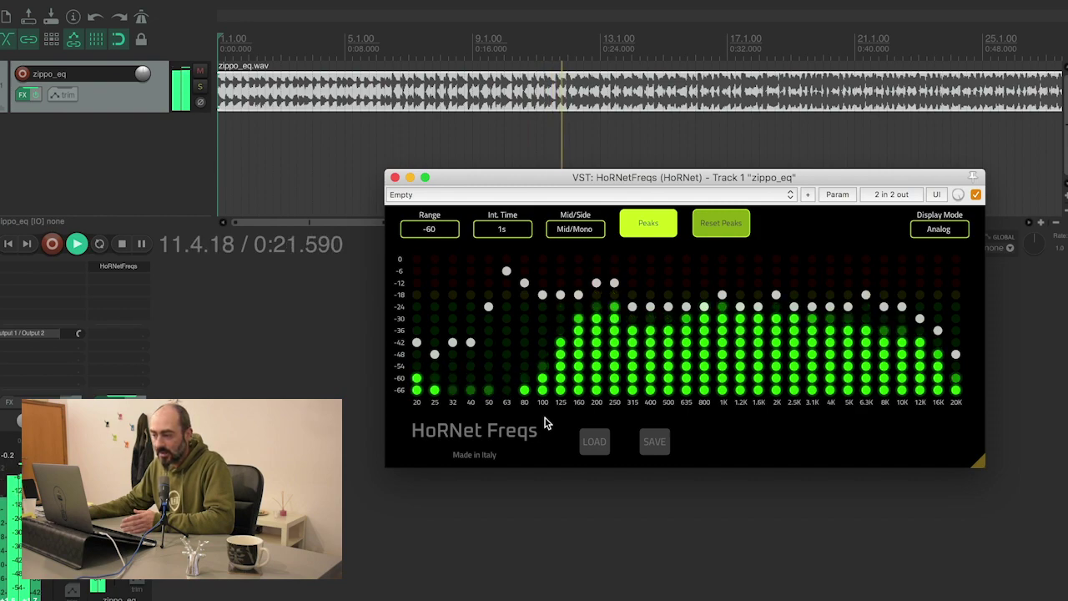
pyautogui.moveTo(635, 407); pyautogui.dragTo(751, 400)
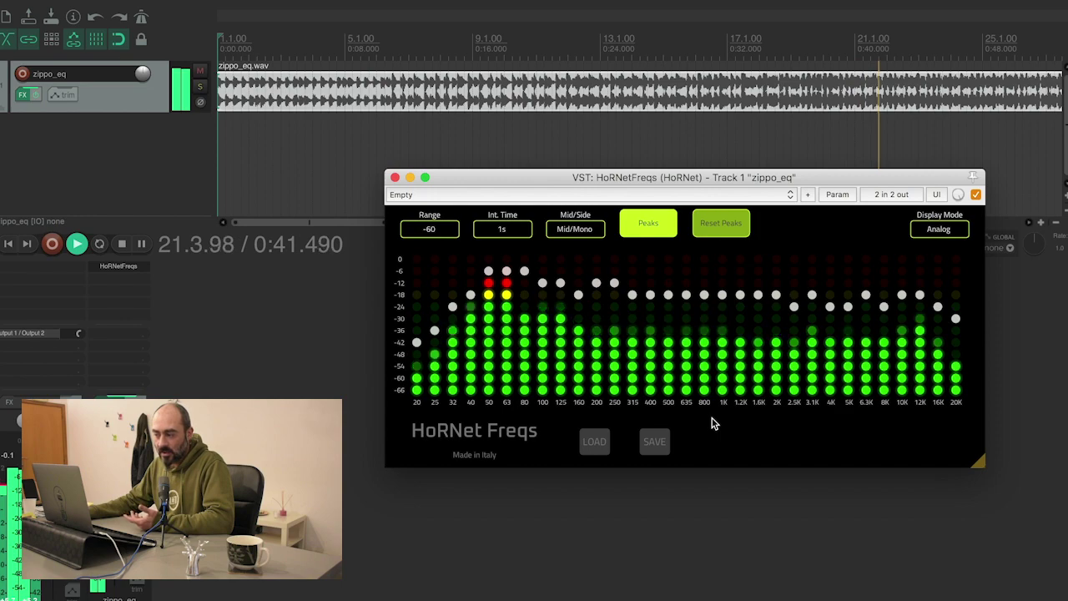
pyautogui.moveTo(757, 324)
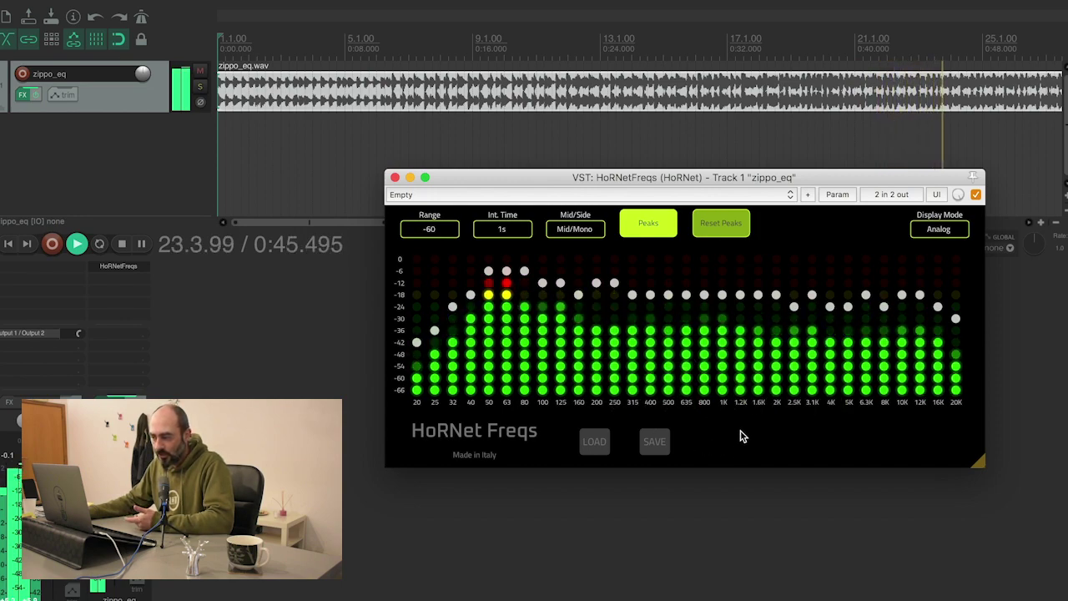
pyautogui.moveTo(562, 351)
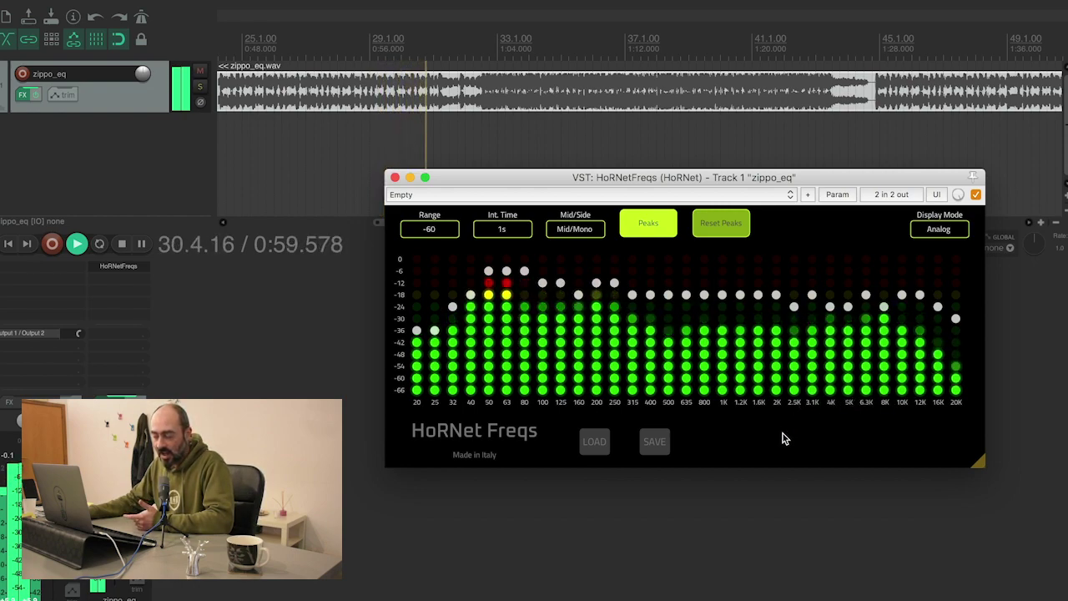
# - Turn off peak hold and read the band values, with 50 and 63 Hz near -12 dB
pyautogui.click(641, 234)
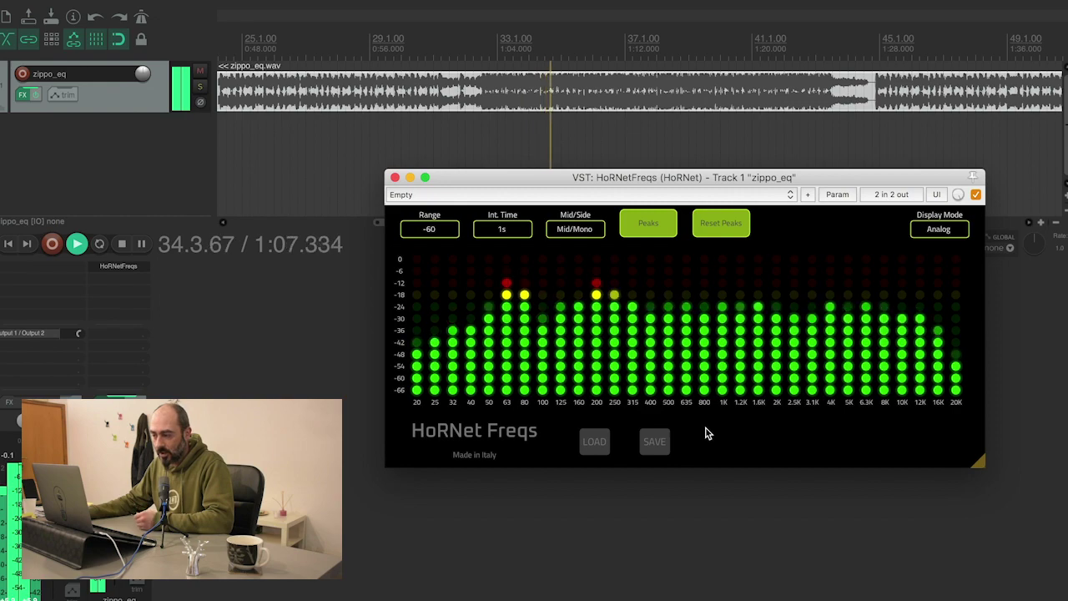
pyautogui.moveTo(705, 393)
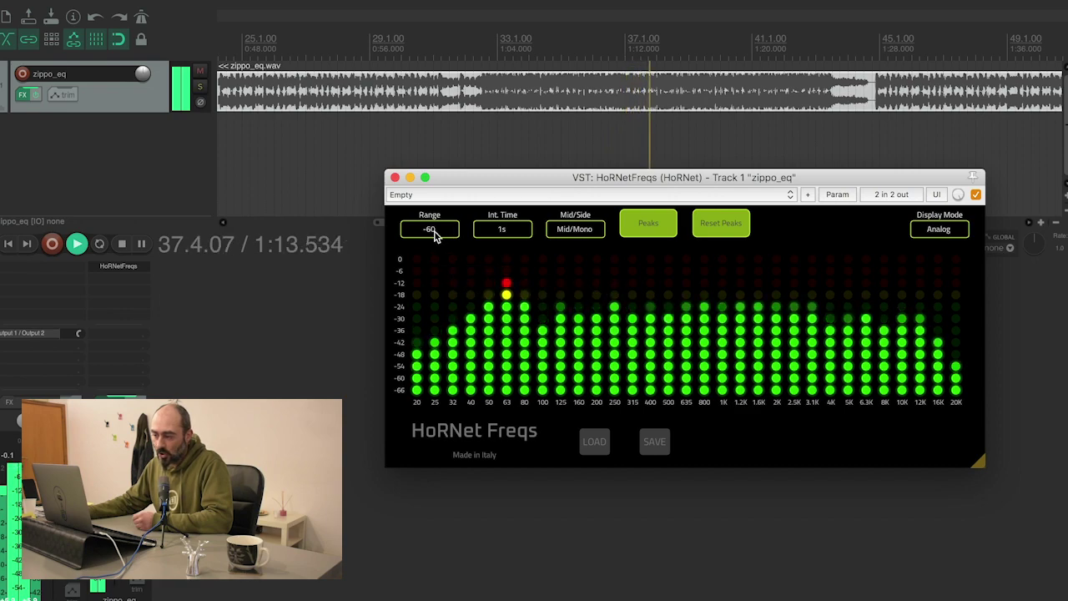
pyautogui.moveTo(416, 314)
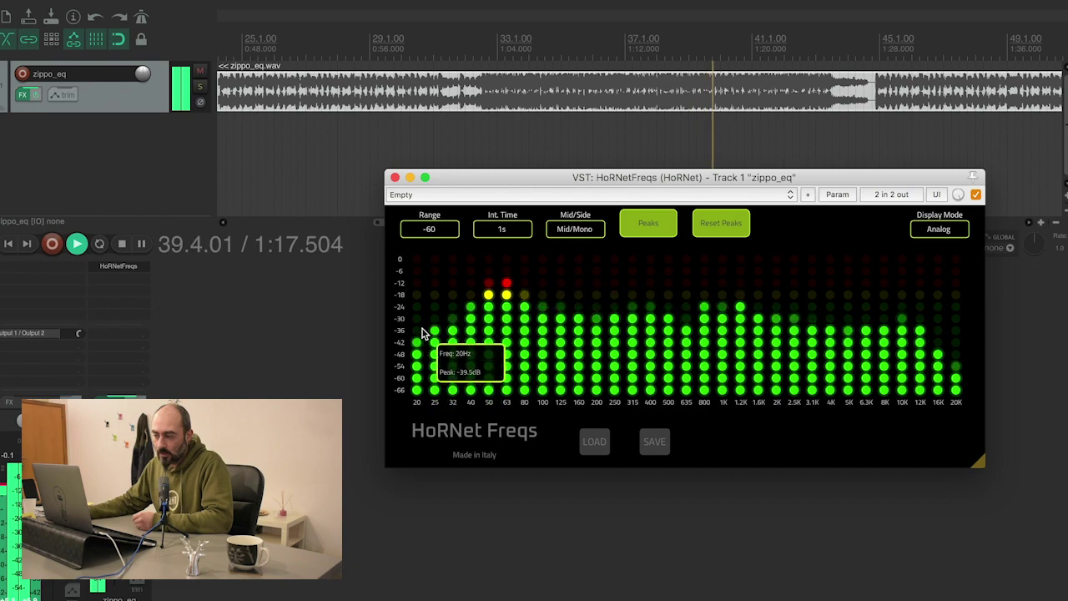
# - Try meter ranges of -36 and -24, then settle on a -12 dB range
pyautogui.click(419, 230)
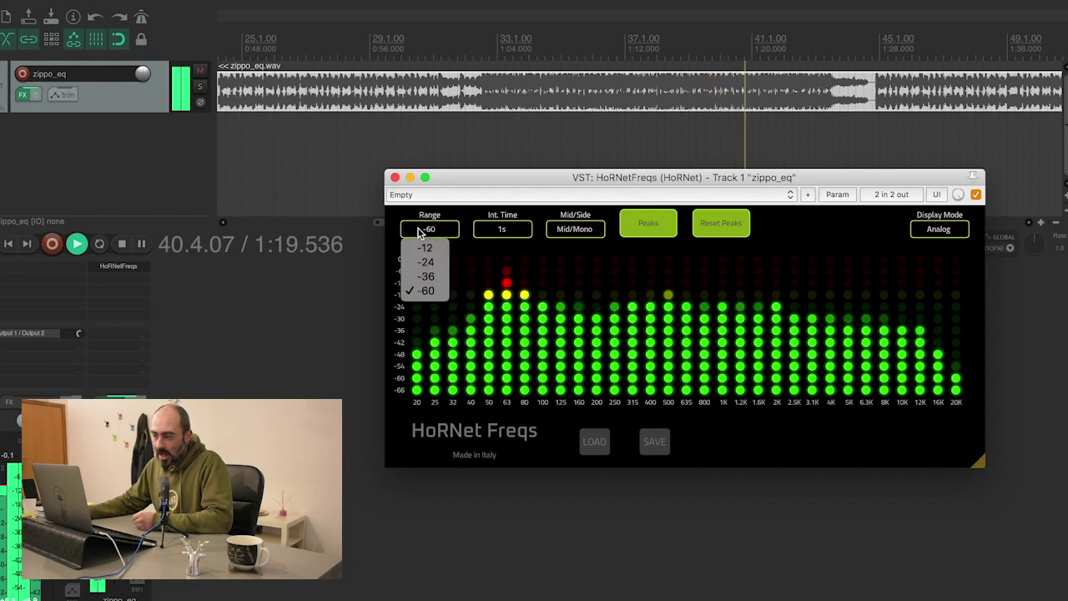
pyautogui.click(434, 286)
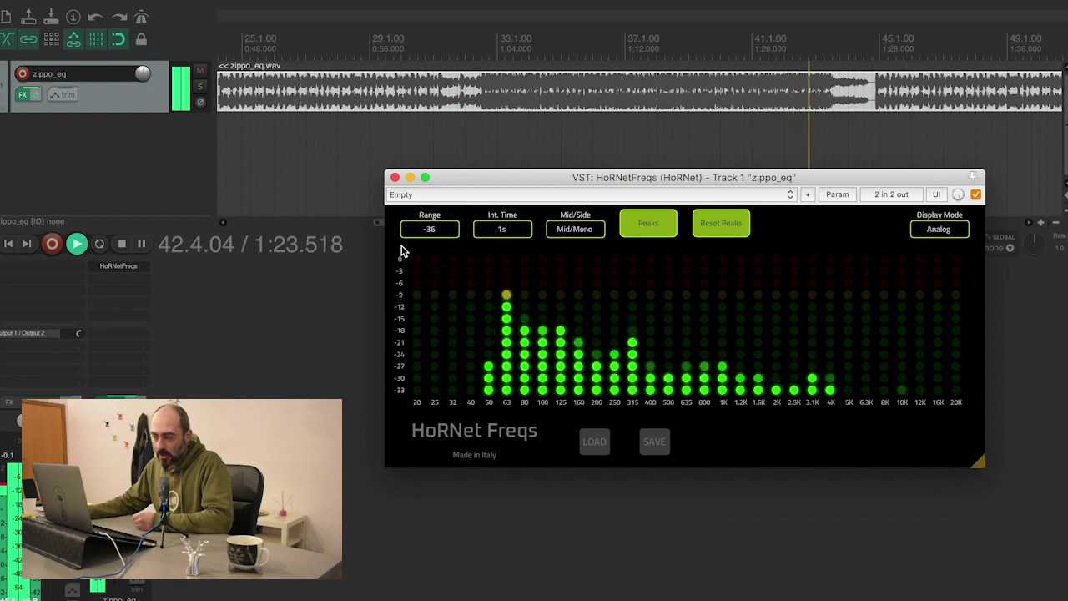
pyautogui.click(421, 230)
pyautogui.click(428, 262)
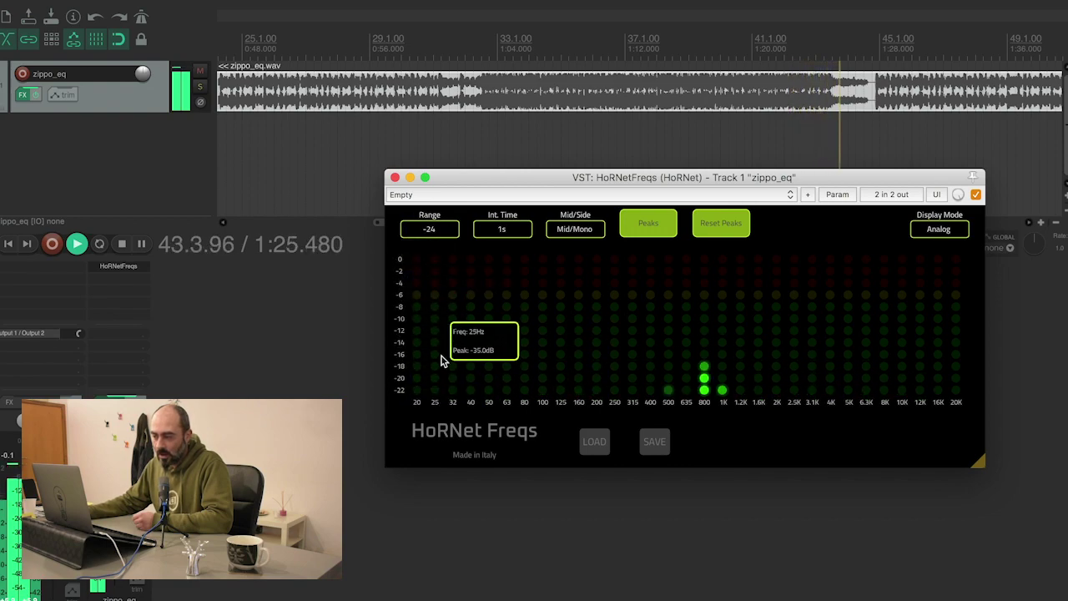
pyautogui.click(426, 232)
pyautogui.click(430, 248)
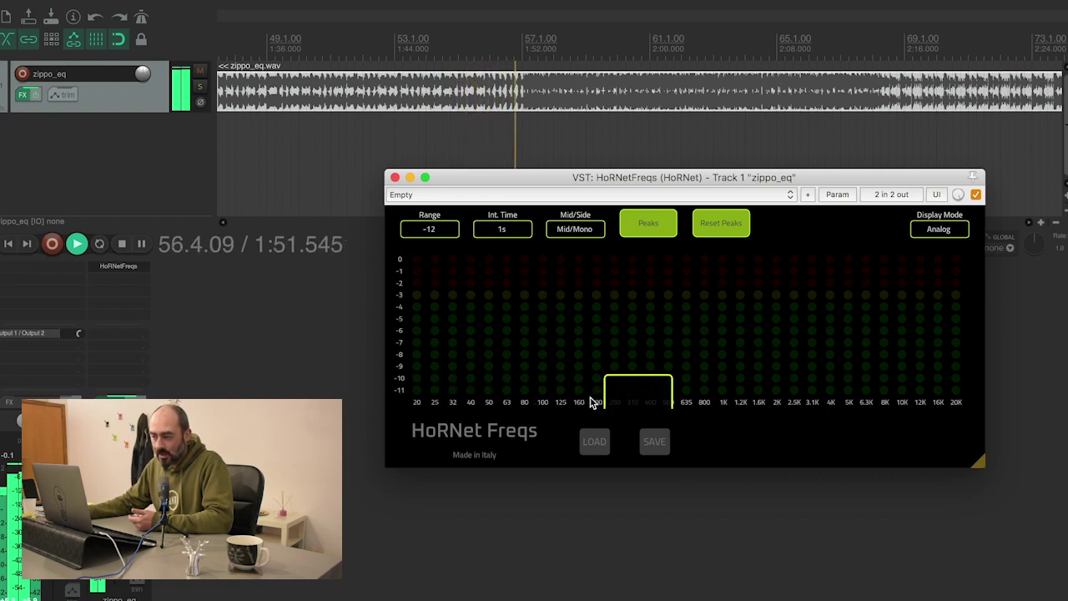
# - Restore the -60 dB range, re-enable Peaks and reset the peak-hold dots
pyautogui.click(432, 230)
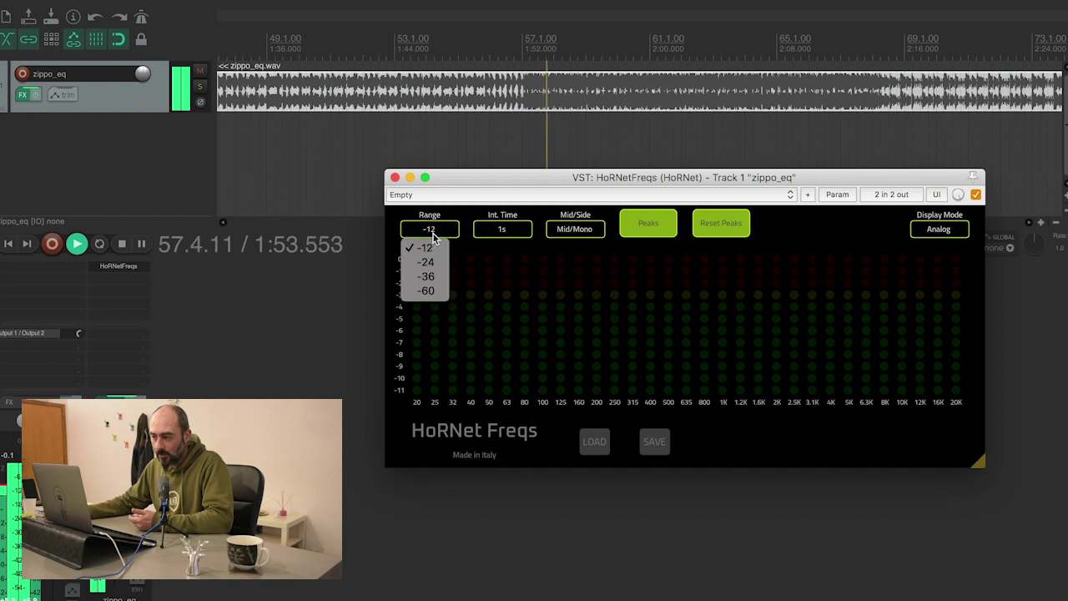
pyautogui.click(427, 291)
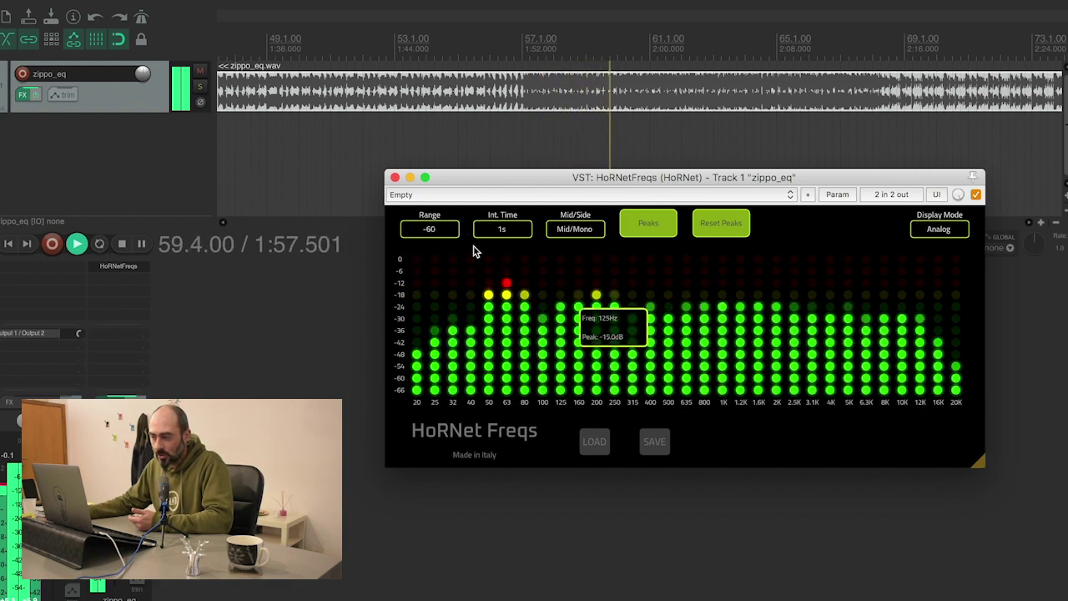
pyautogui.click(655, 232)
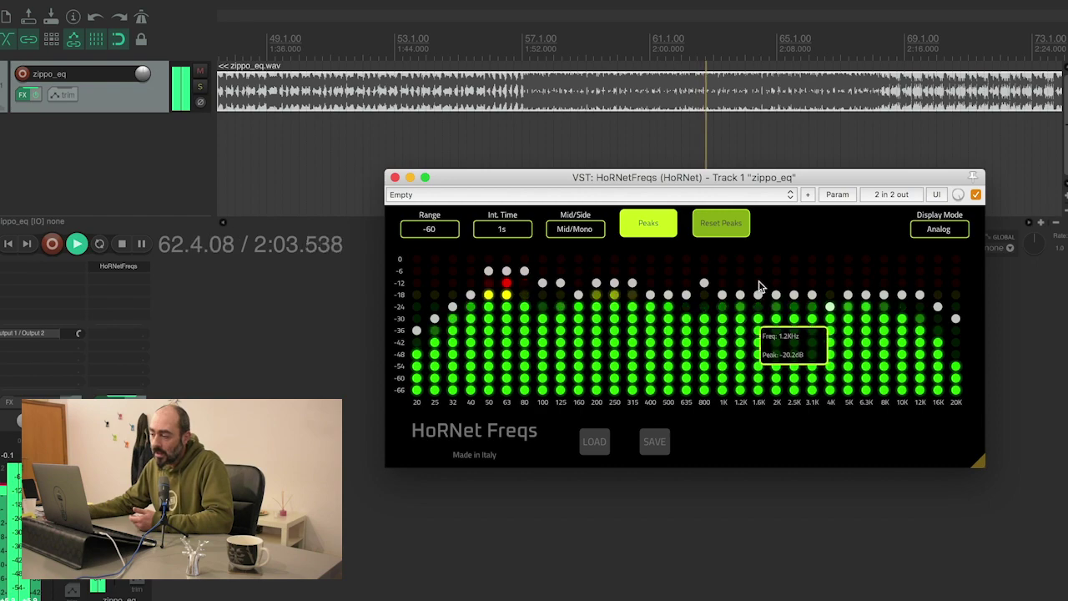
pyautogui.click(726, 231)
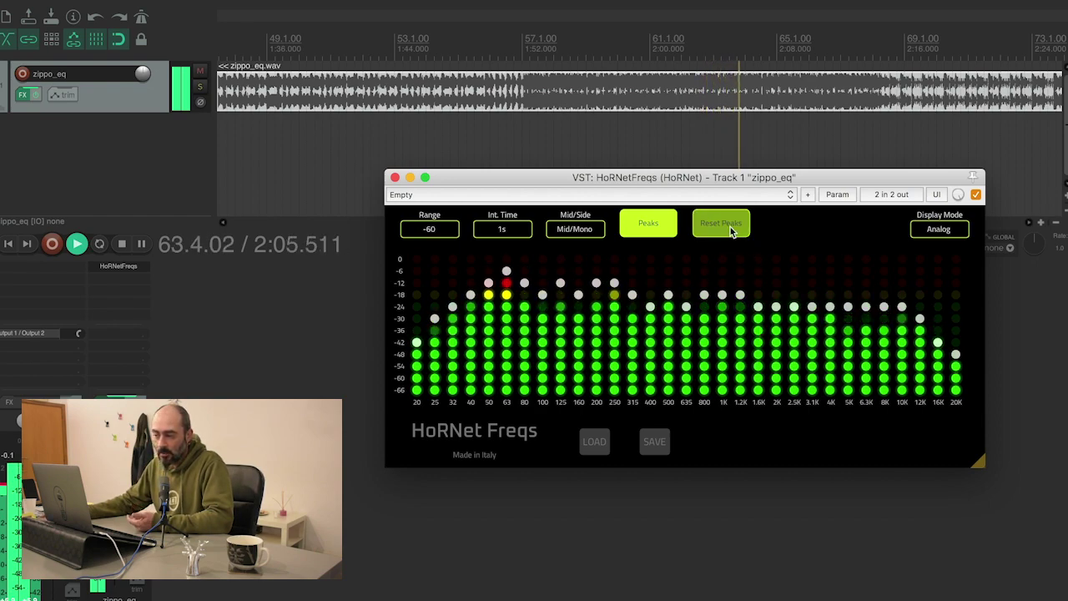
pyautogui.click(506, 230)
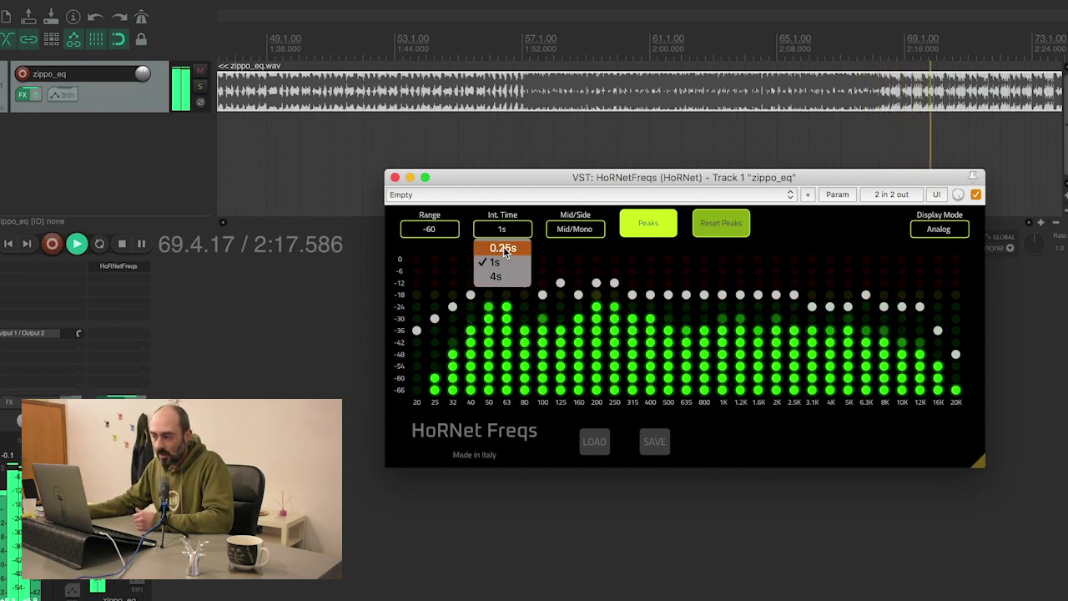
# - Try 0.25s, then set a 4s integration time and reset the peak holds
pyautogui.click(502, 249)
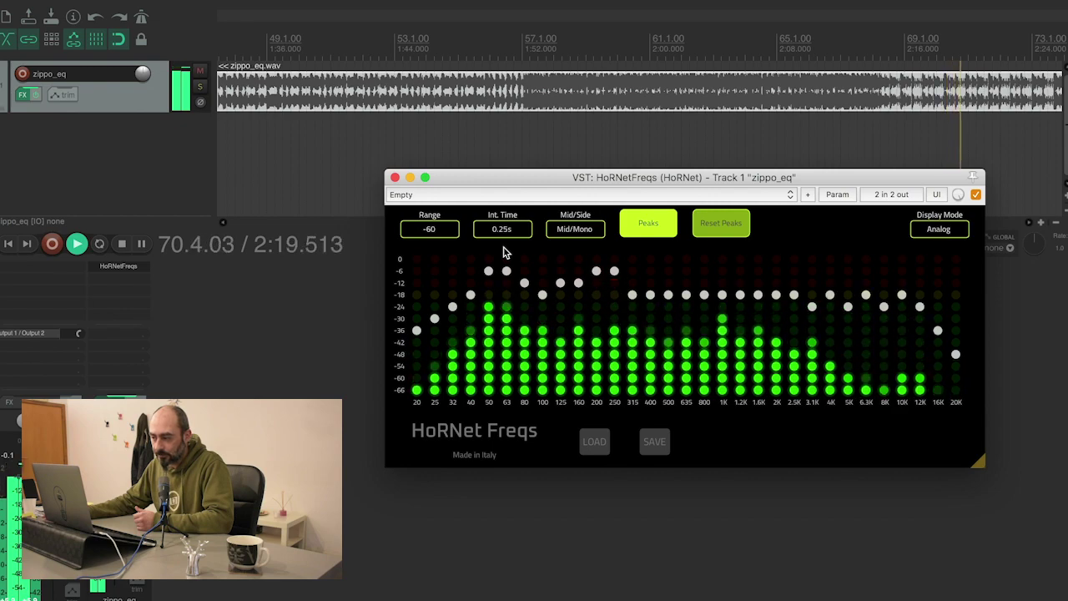
pyautogui.click(517, 234)
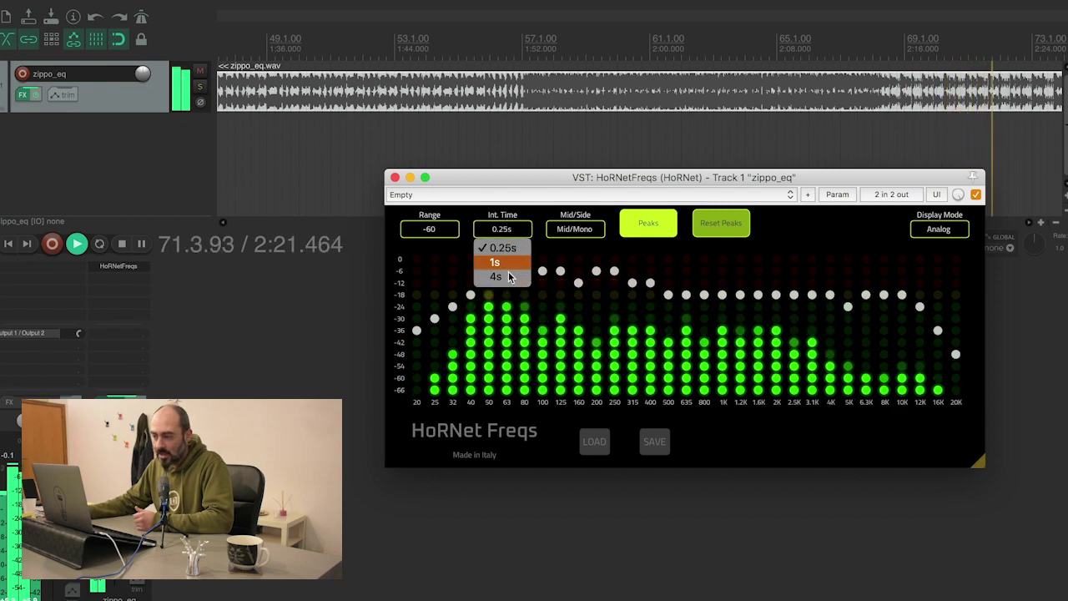
pyautogui.click(504, 276)
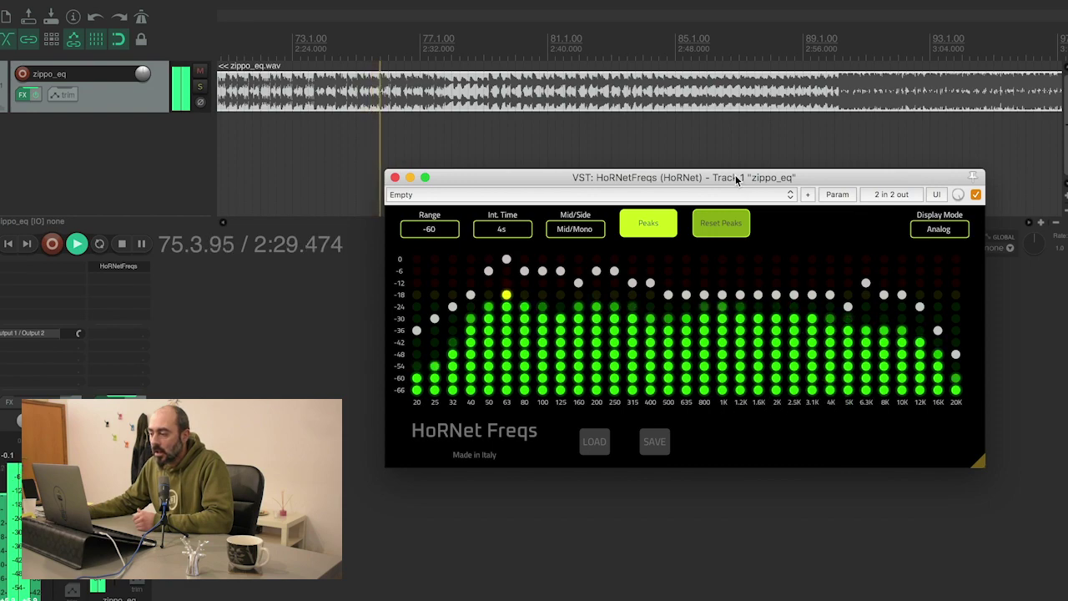
pyautogui.click(719, 220)
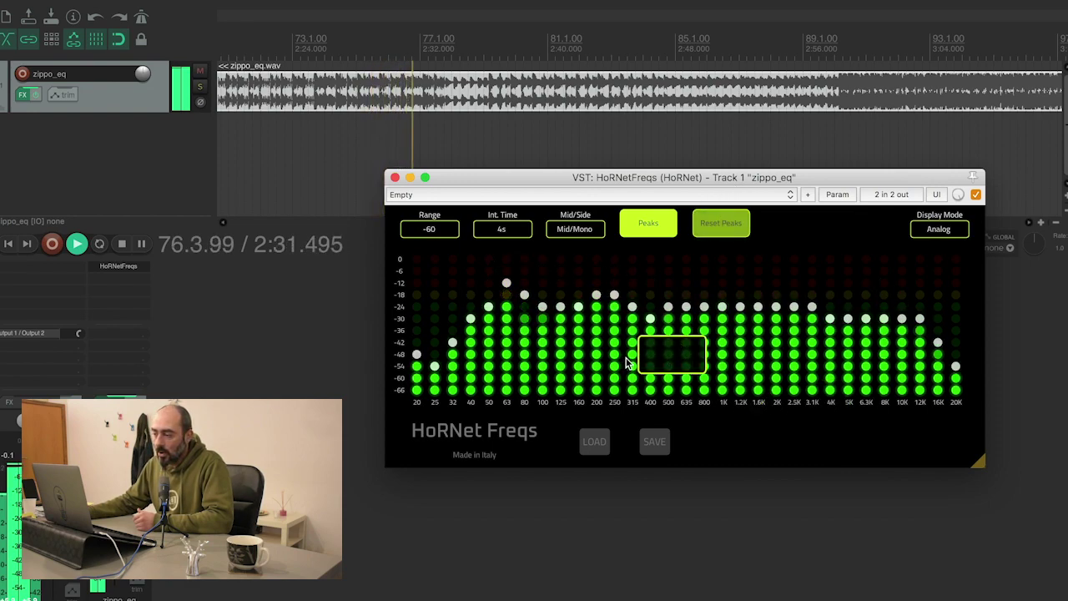
# - Switch Mid/Side analysis to Side only and reset the peak-hold dots
pyautogui.click(576, 230)
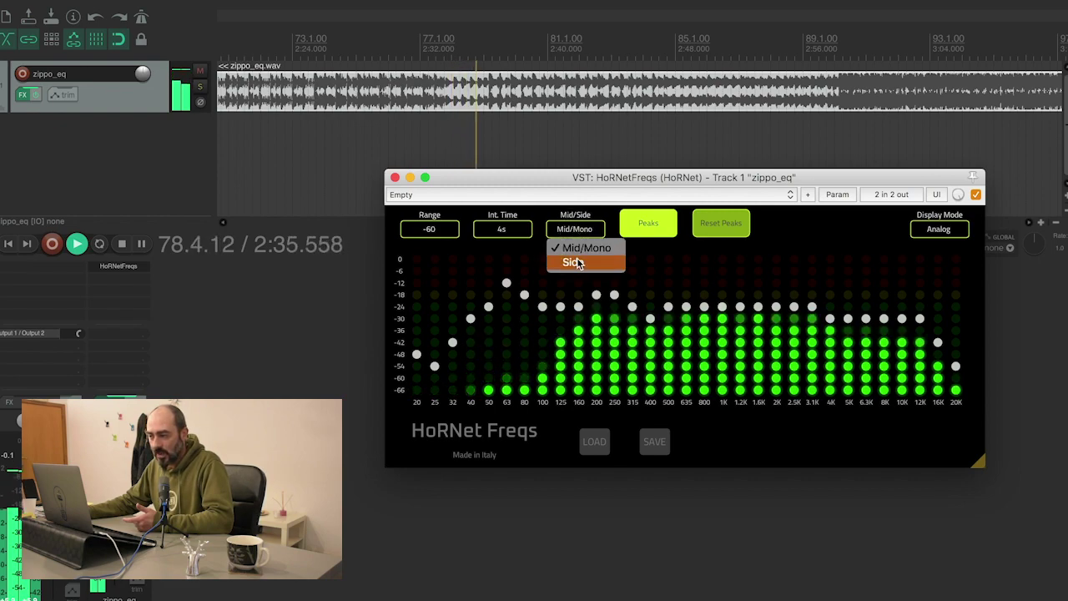
pyautogui.click(574, 262)
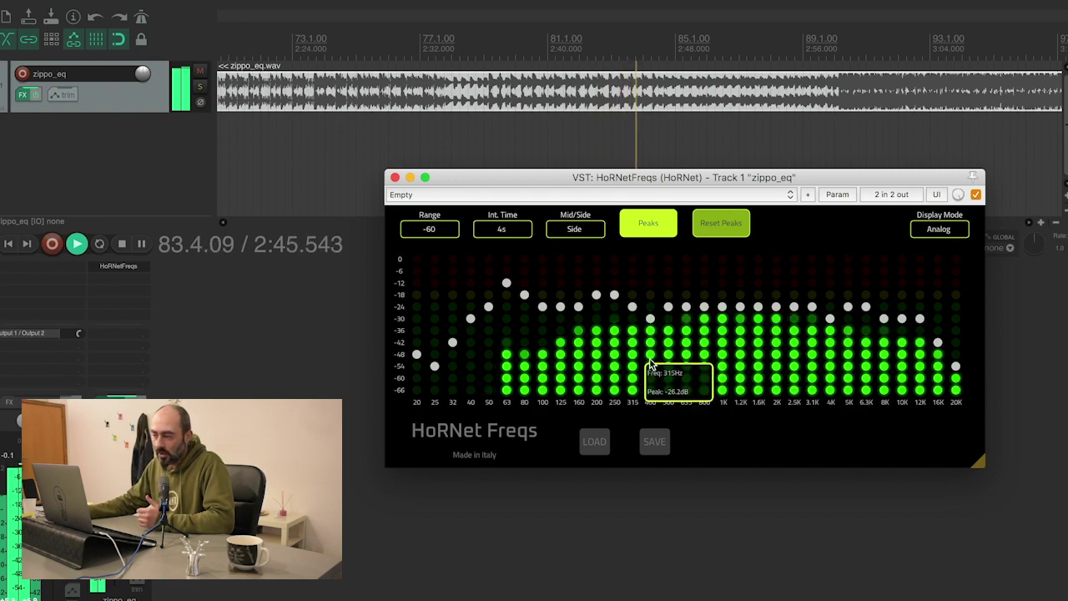
pyautogui.click(701, 237)
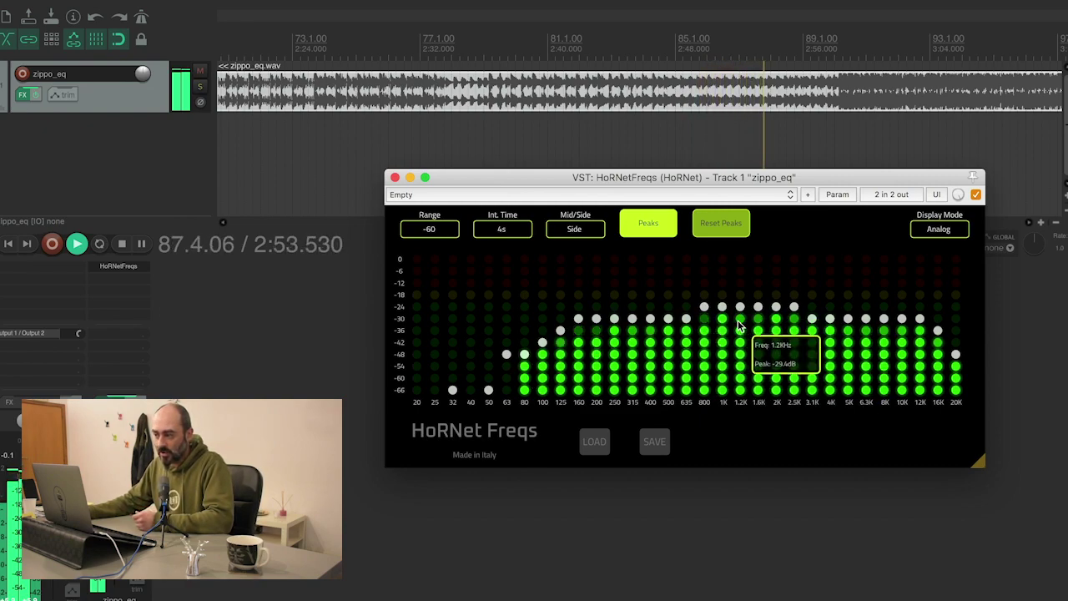
# - Set the integration time to 0.25s so the LED meters react faster
pyautogui.click(505, 228)
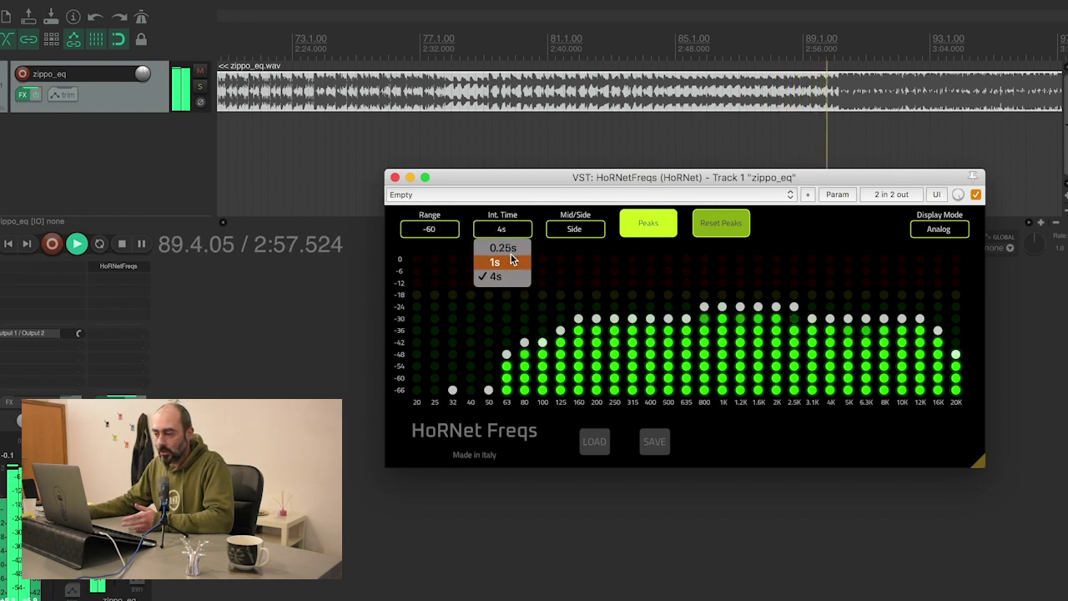
pyautogui.click(513, 250)
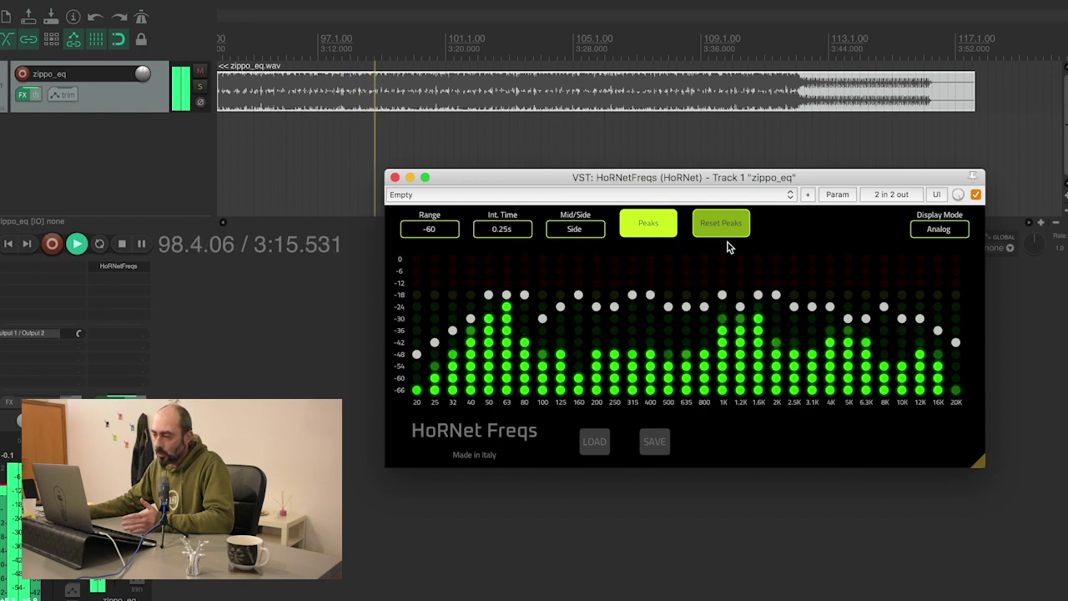
pyautogui.click(924, 232)
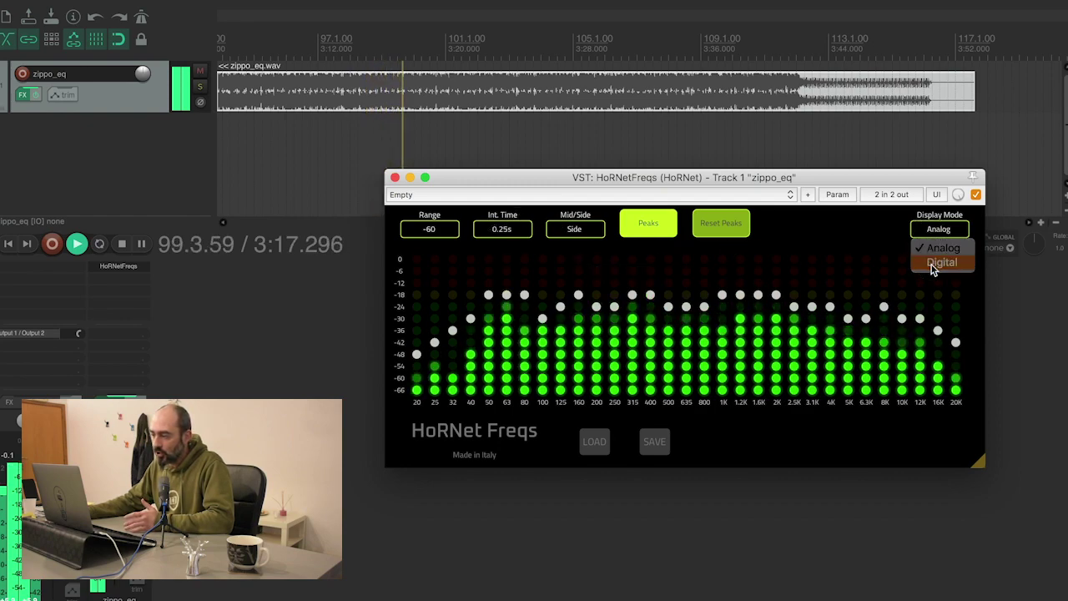
# - Switch to the Digital curve view, set range to -36 via -24, and stop playback
pyautogui.click(931, 264)
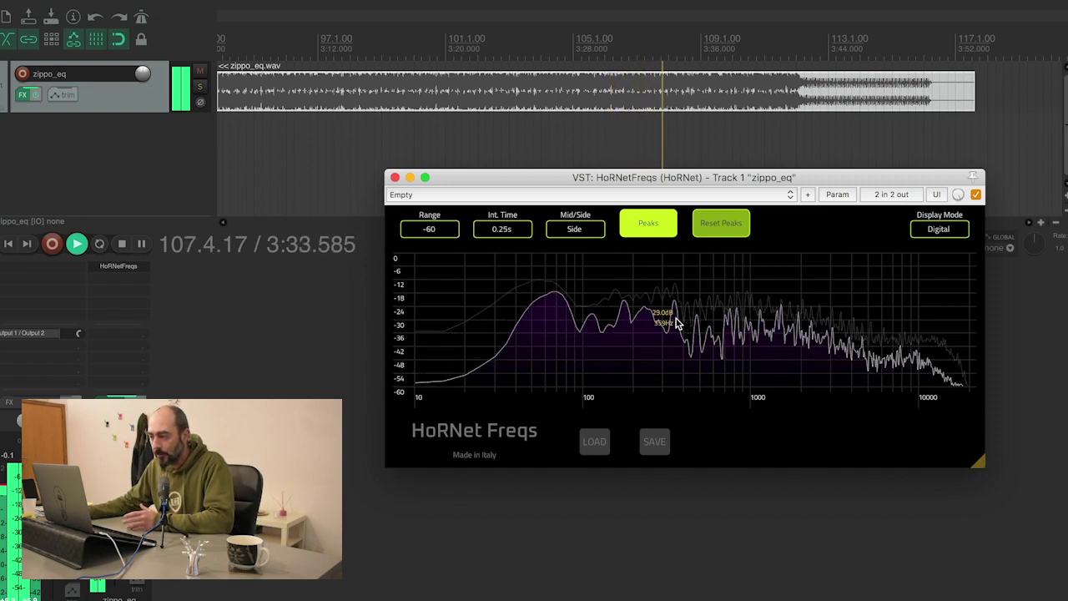
pyautogui.click(429, 229)
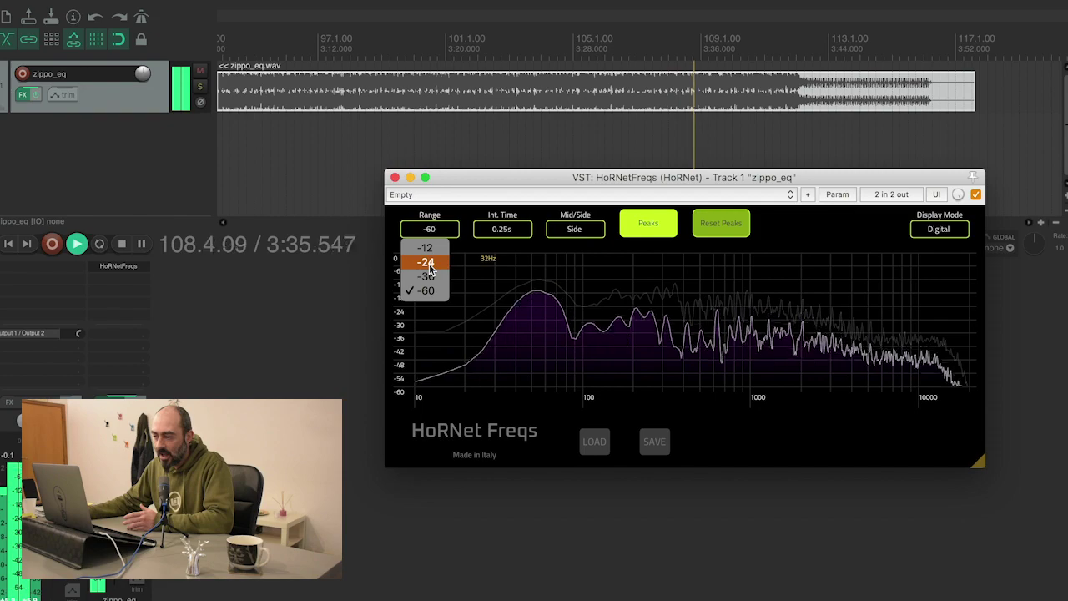
pyautogui.click(429, 263)
pyautogui.click(435, 231)
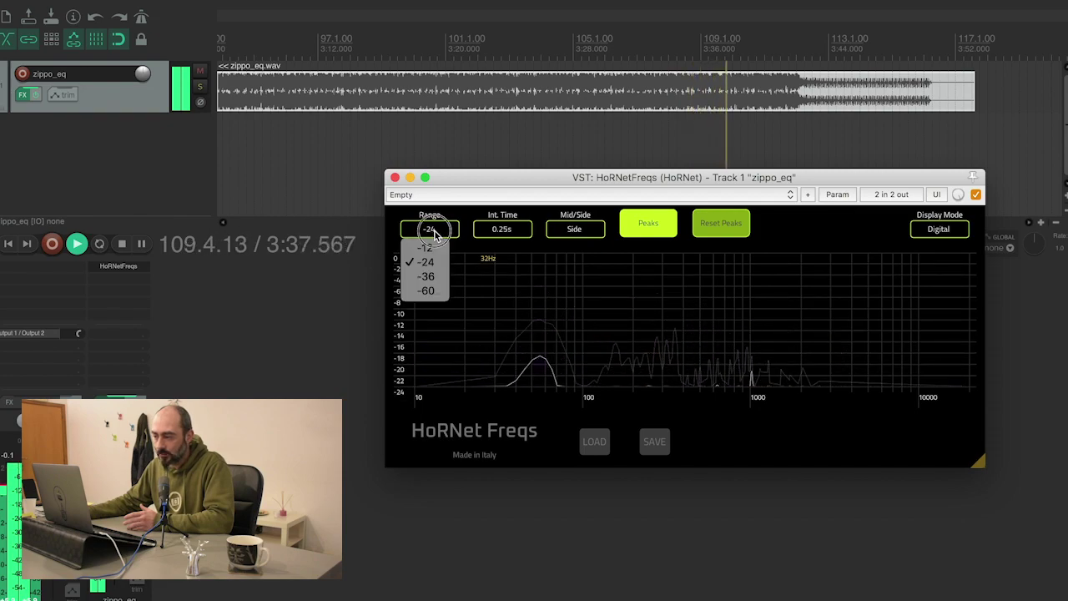
pyautogui.click(425, 277)
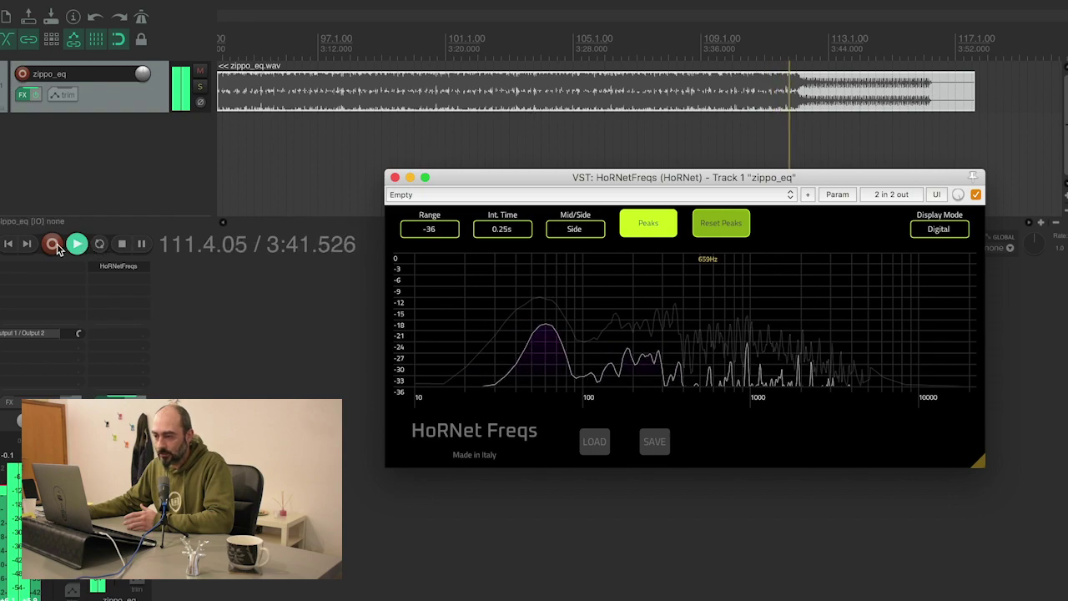
pyautogui.click(122, 243)
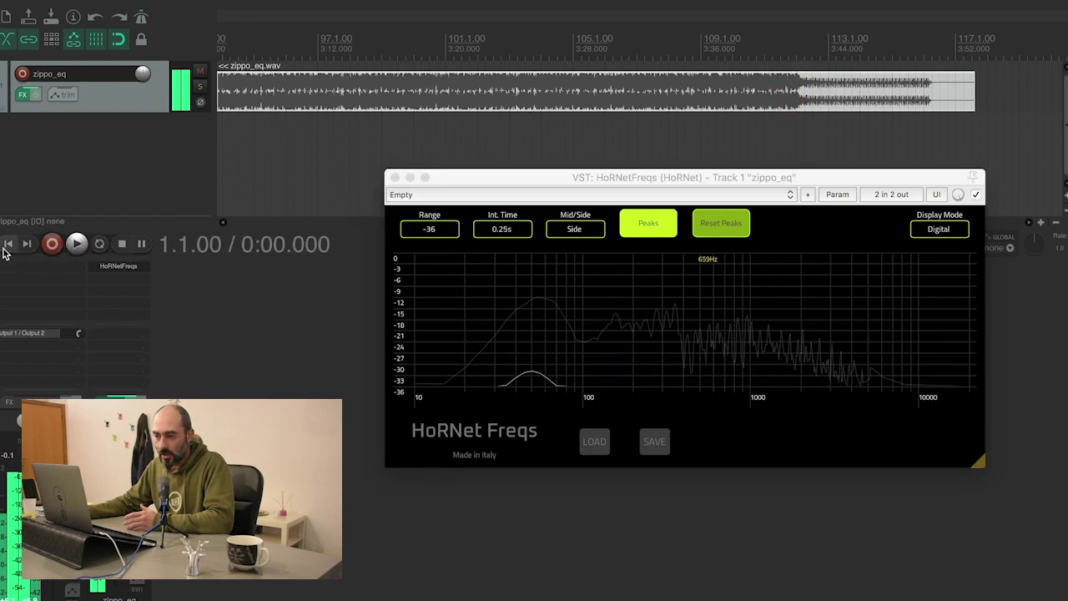
# - Restart playback from the beginning of the song with the plugin window in focus
pyautogui.click(8, 243)
pyautogui.click(76, 243)
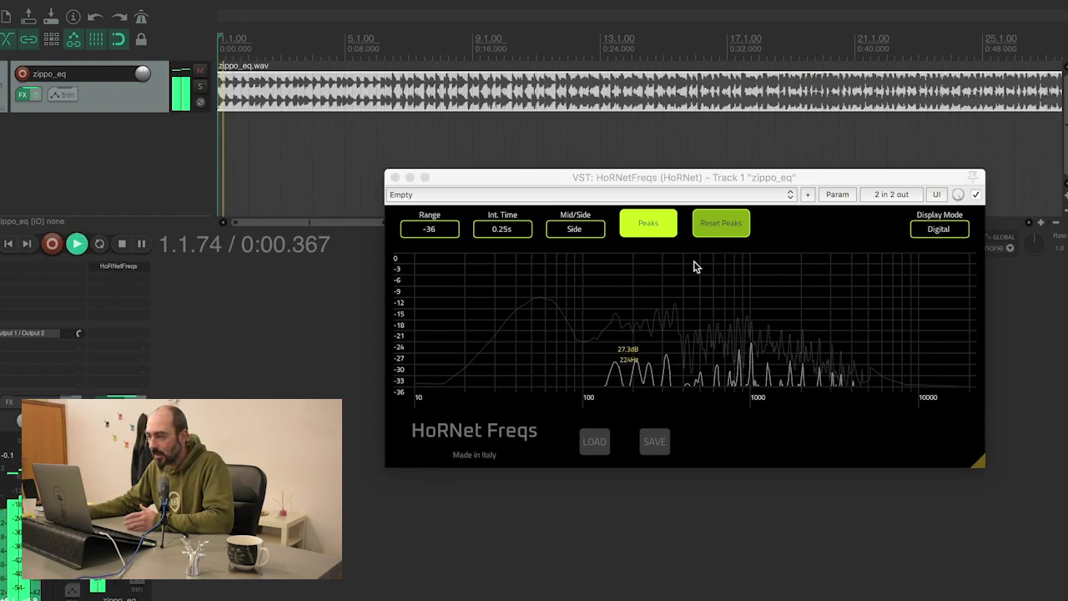
pyautogui.click(696, 182)
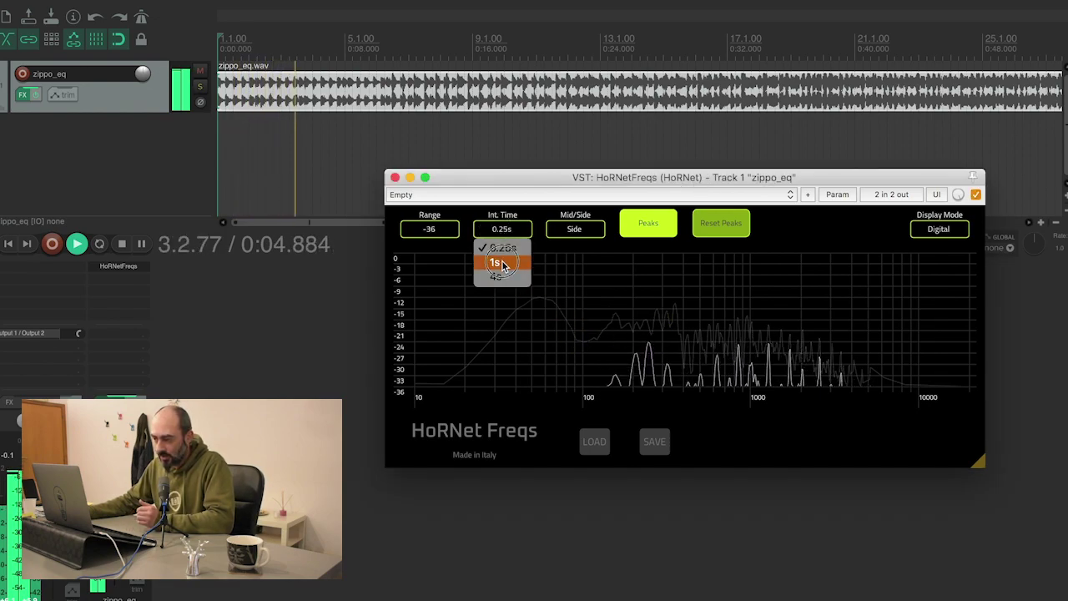
# - Set the integration time to 4s via 1s and the display range to -60
pyautogui.click(500, 263)
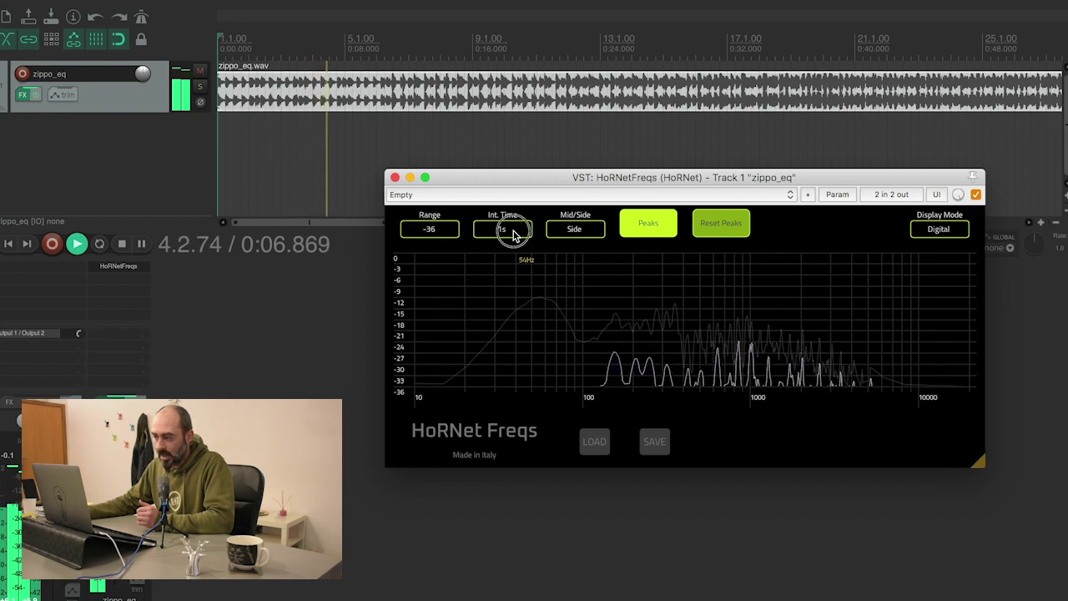
pyautogui.click(513, 232)
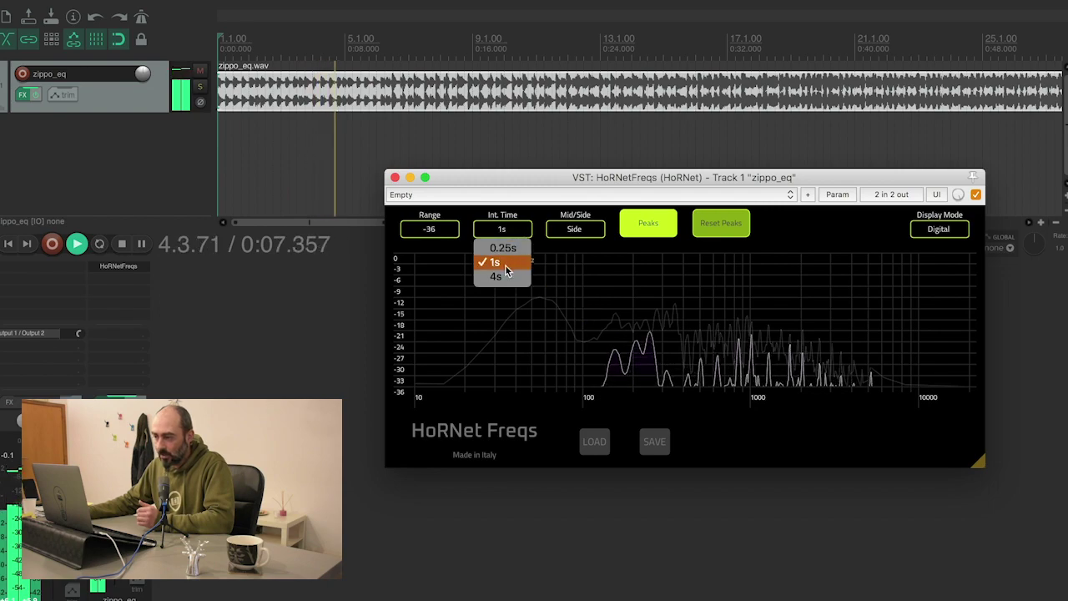
pyautogui.click(429, 231)
pyautogui.click(429, 291)
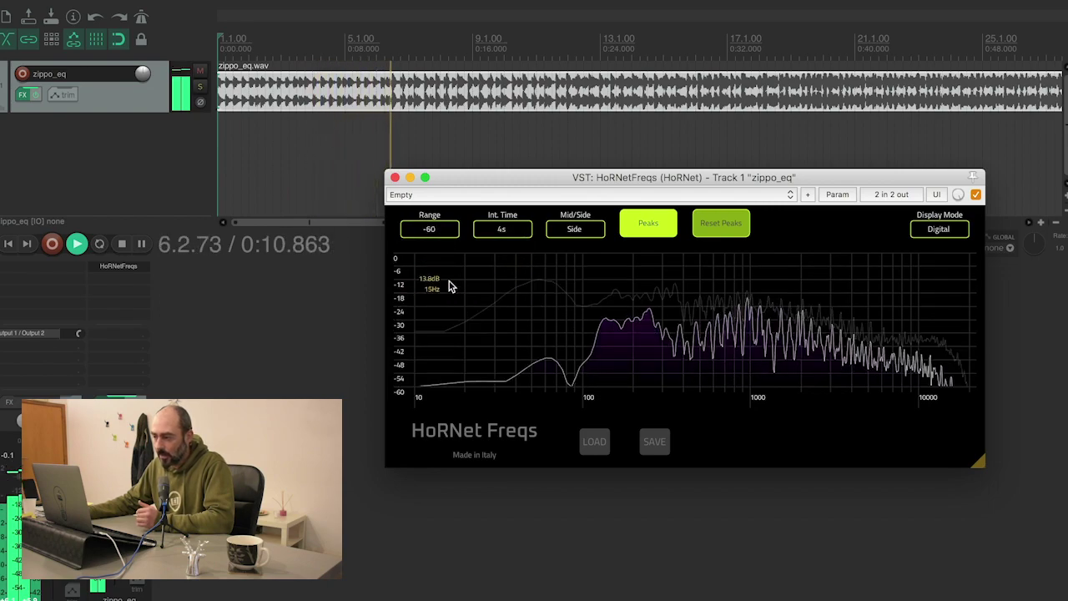
# - Compare Mid/Mono and Side analysis, settle on Mid/Mono, and hide the peak-hold curve
pyautogui.click(590, 232)
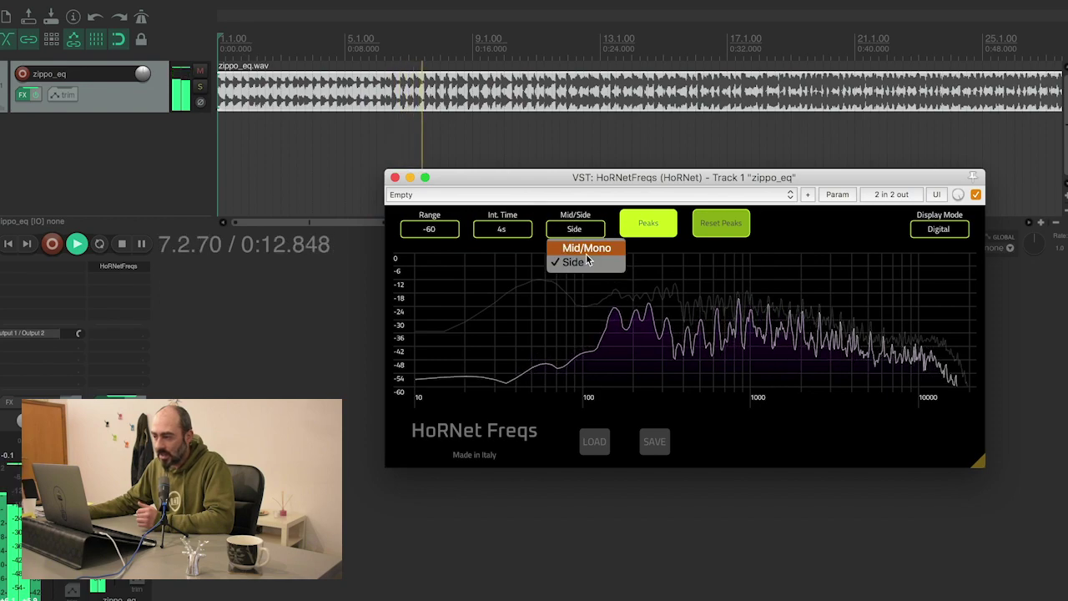
pyautogui.click(588, 248)
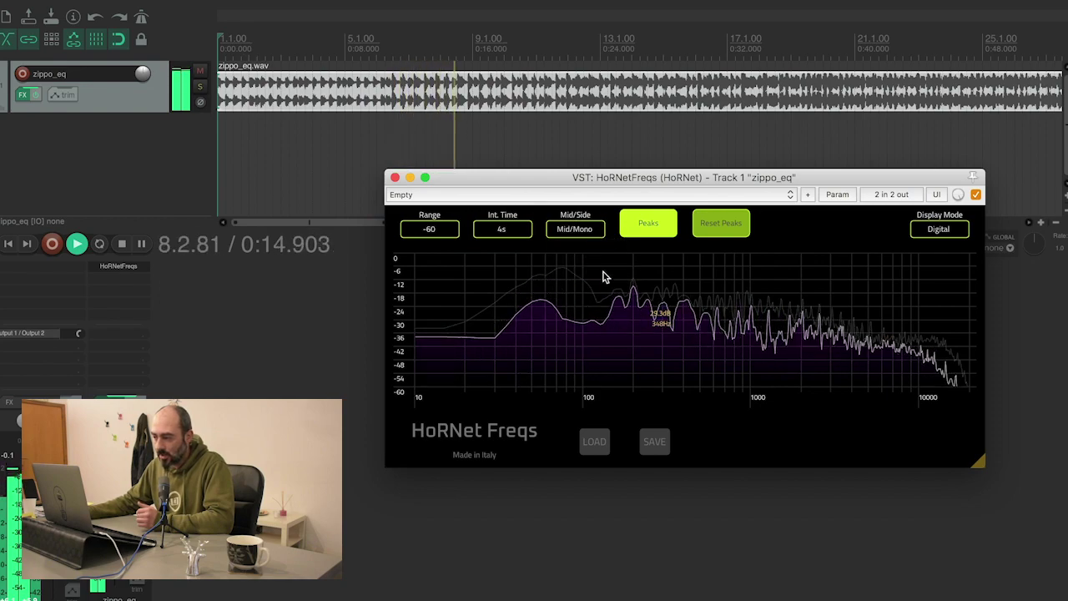
pyautogui.click(580, 233)
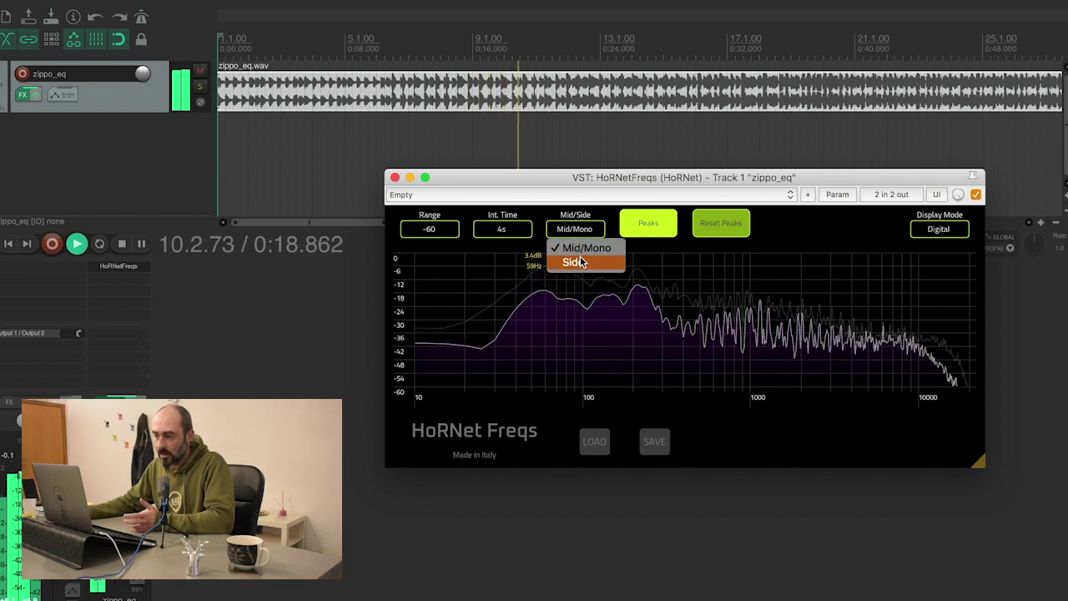
pyautogui.click(580, 263)
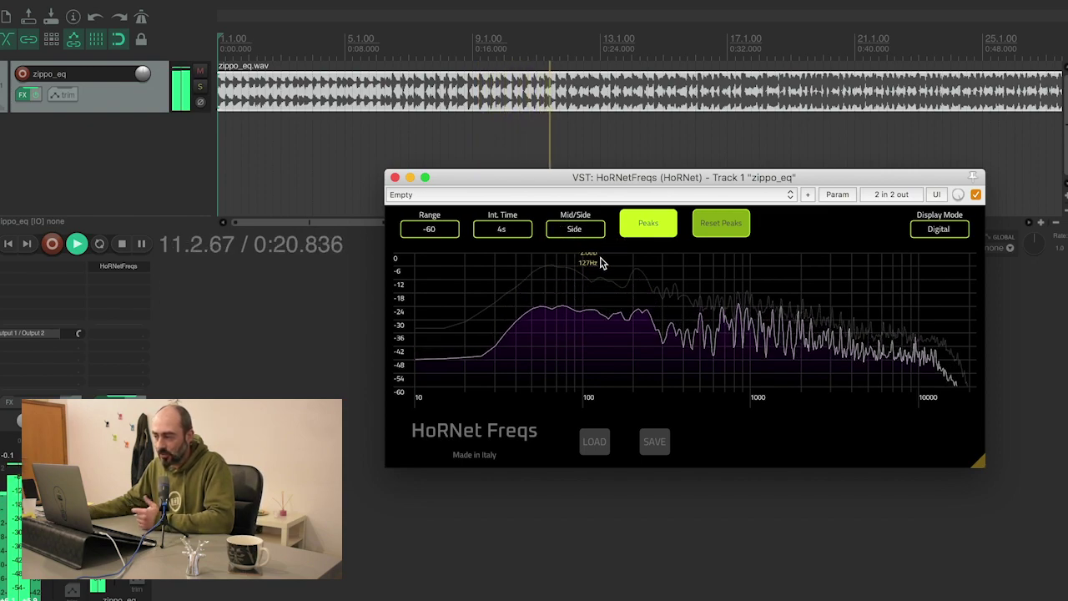
pyautogui.click(575, 229)
pyautogui.click(578, 247)
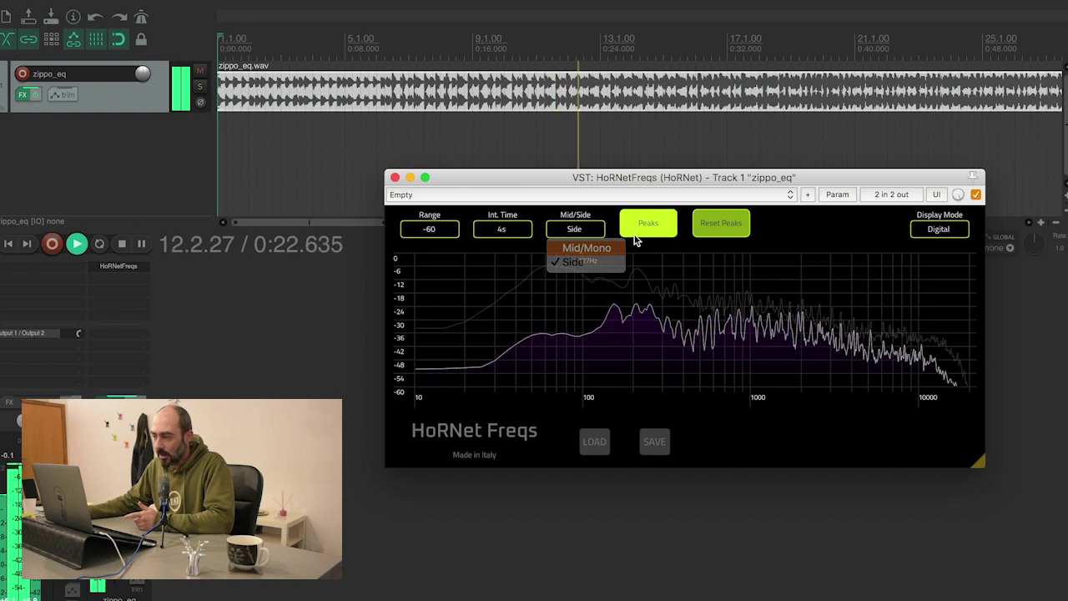
pyautogui.click(642, 232)
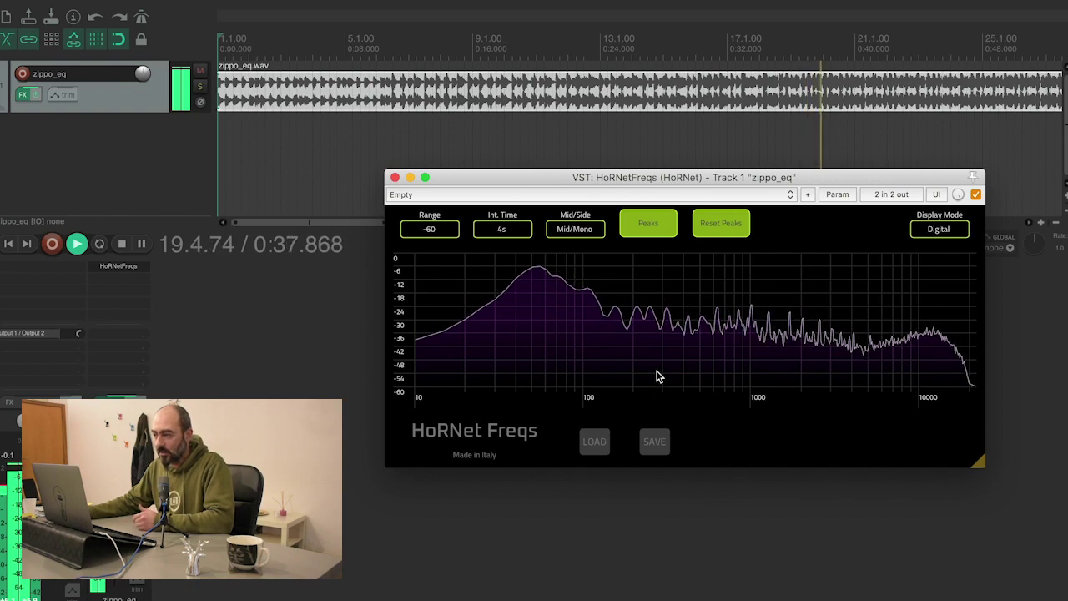
# - Show the peak-hold curve again, enlarge the plugin window and nudge it slightly higher
pyautogui.click(655, 225)
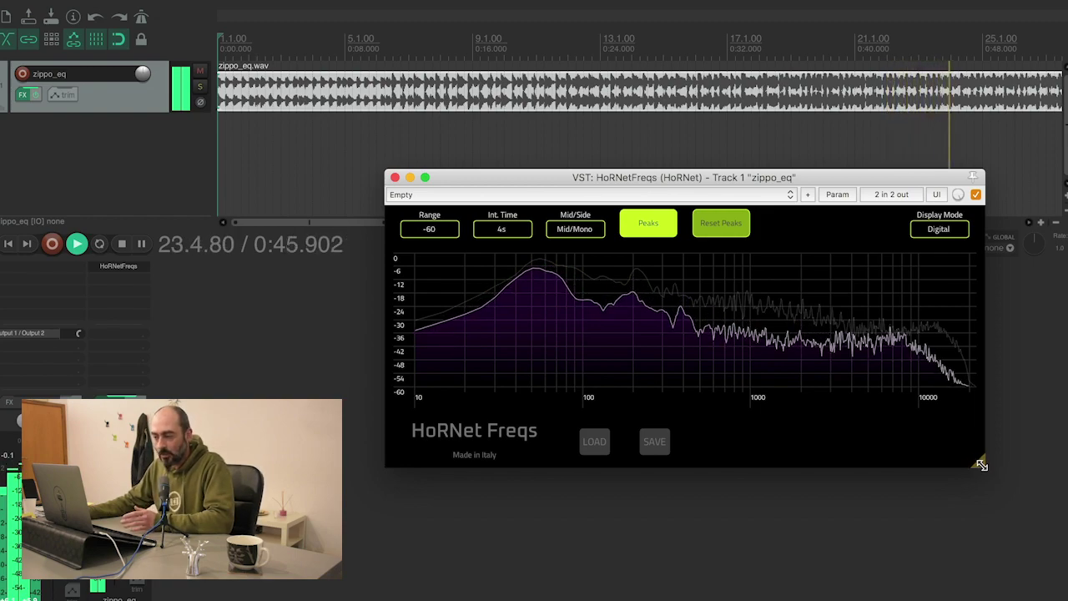
pyautogui.moveTo(994, 477); pyautogui.dragTo(1057, 538)
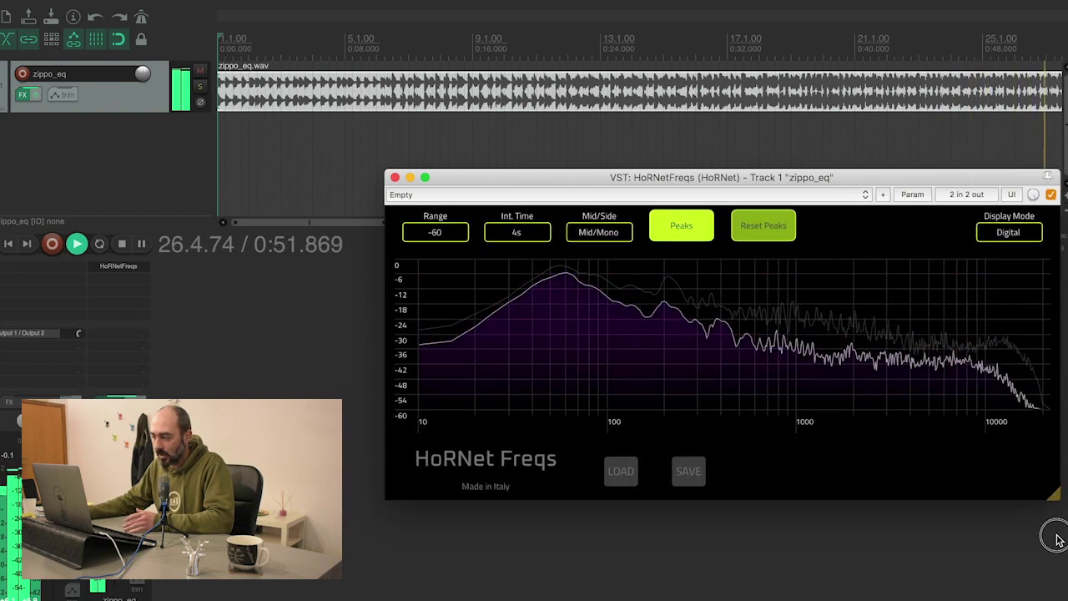
pyautogui.moveTo(855, 417); pyautogui.dragTo(1014, 541)
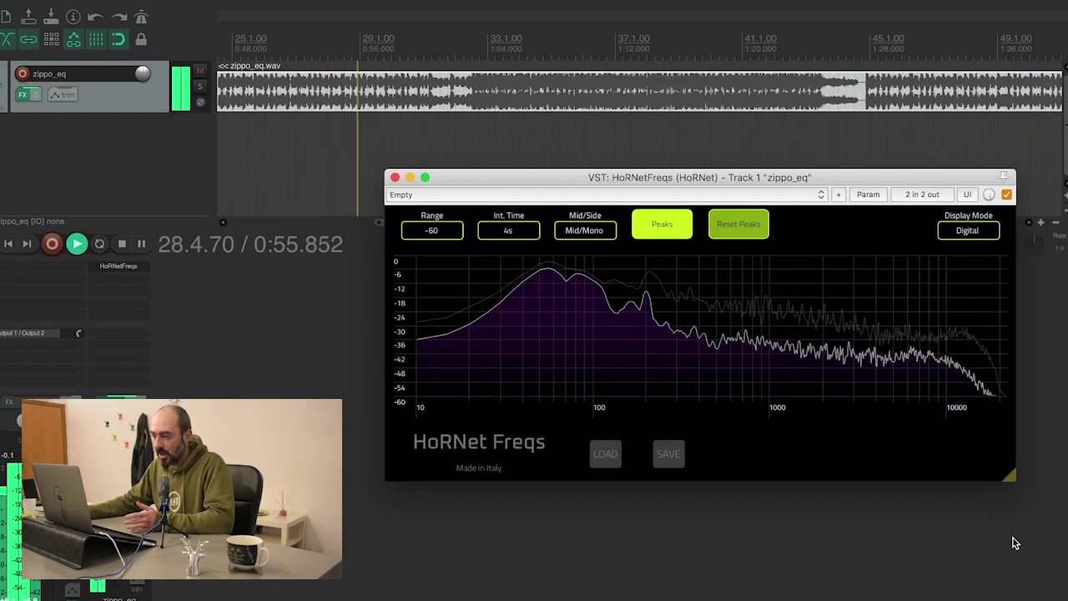
pyautogui.moveTo(620, 184)
pyautogui.mouseDown()
pyautogui.moveTo(597, 189)
pyautogui.moveTo(643, 187)
pyautogui.moveTo(625, 169)
pyautogui.mouseUp()
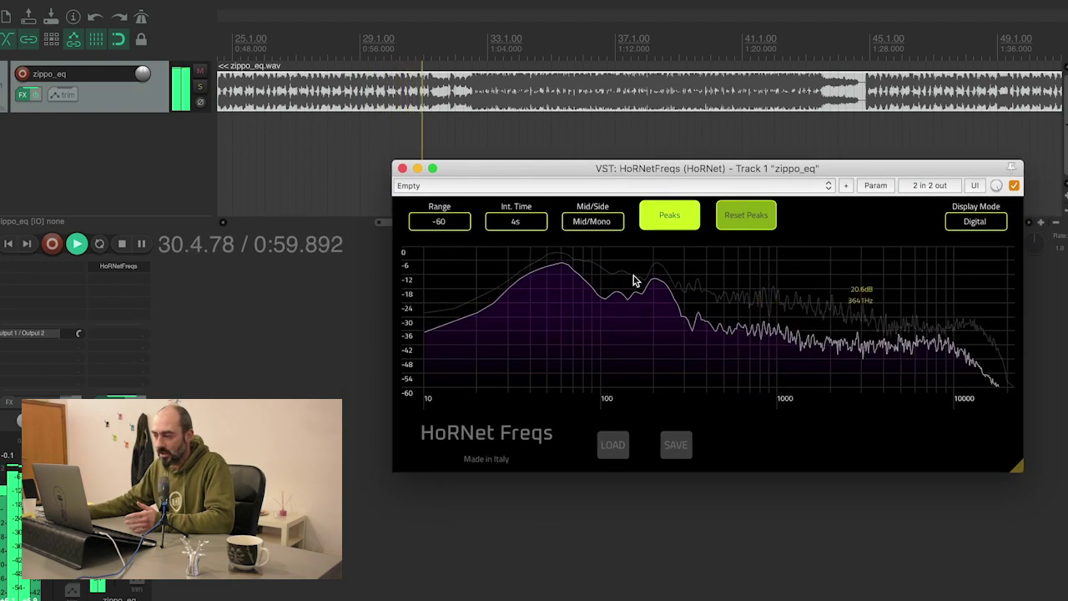
pyautogui.click(970, 222)
# - Switch HoRNet Freqs back to the Analog LED meters, then stop playback at 0:00
pyautogui.click(968, 241)
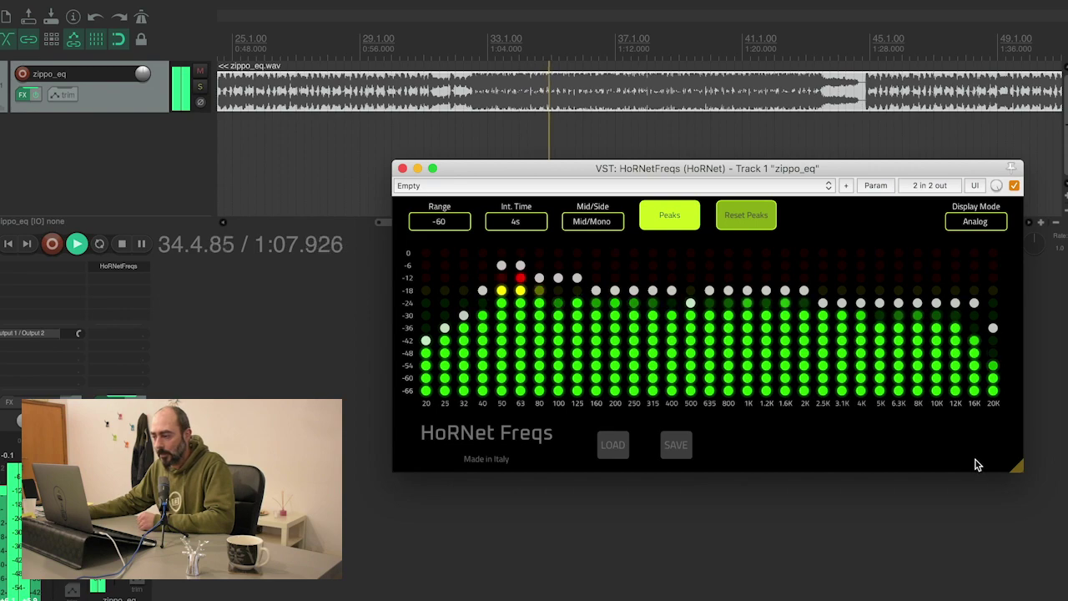
pyautogui.press('space')
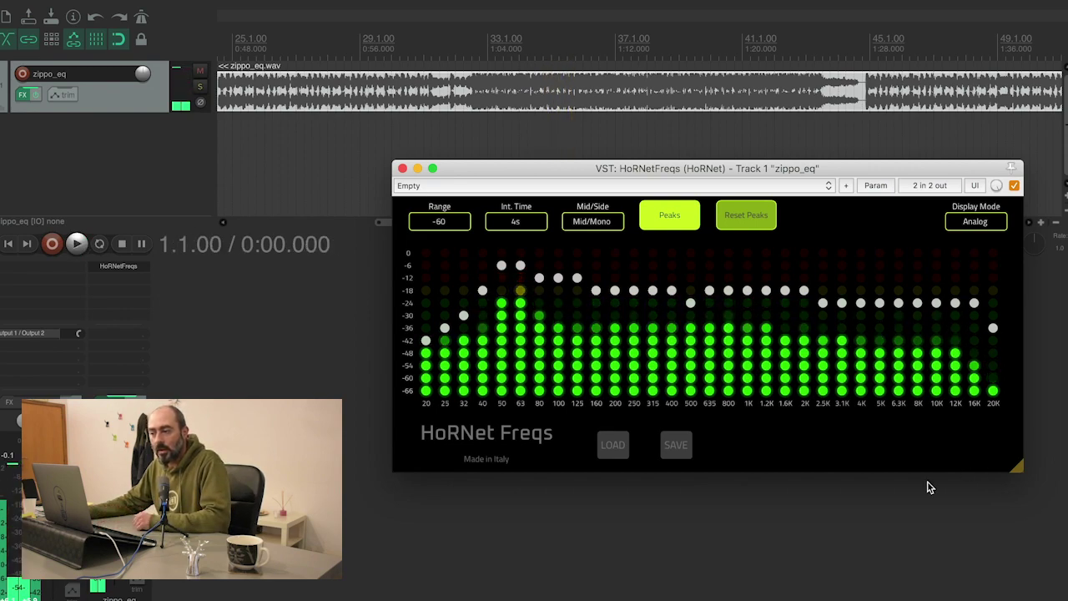